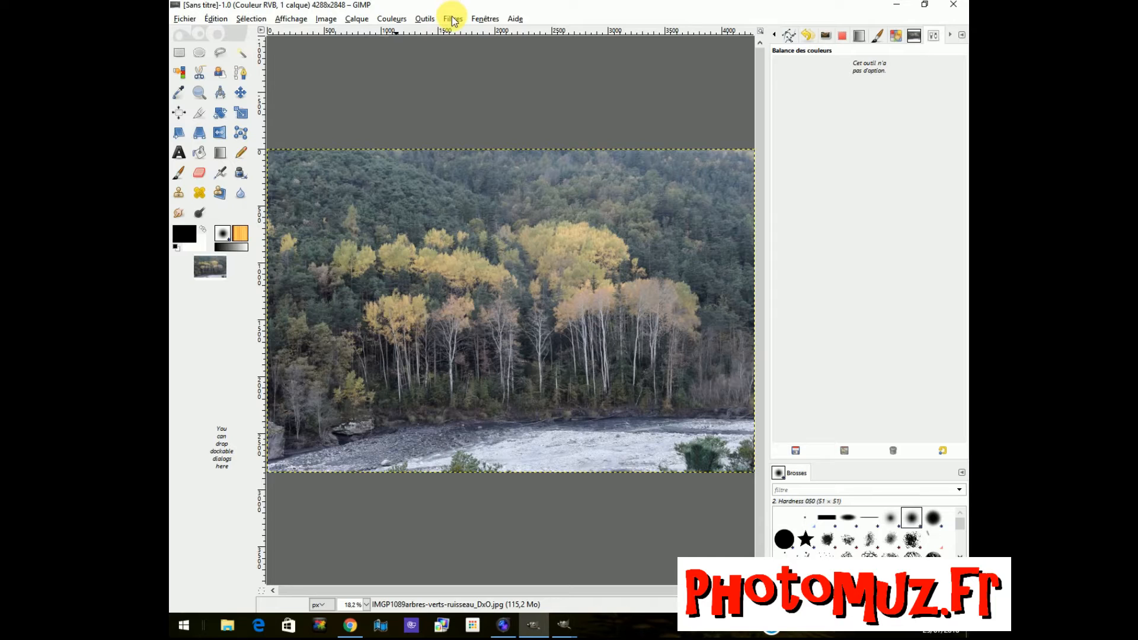
- Open Color Balance for the photo, try it without "Préserver la luminosité", and leave that option enabled
left_click(394, 19)
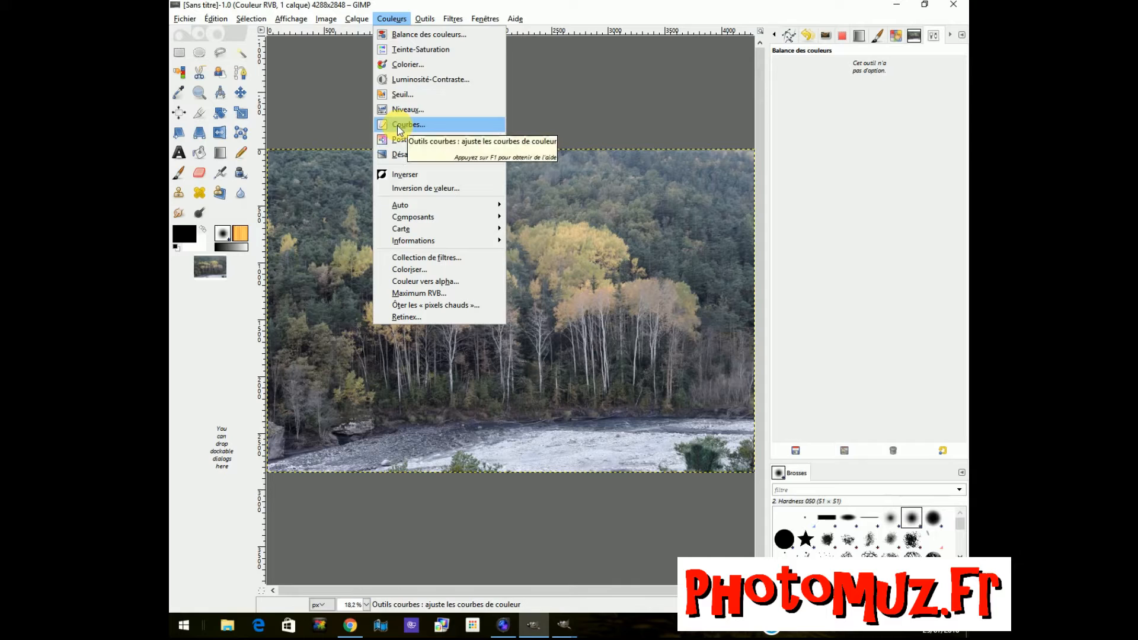
left_click(403, 37)
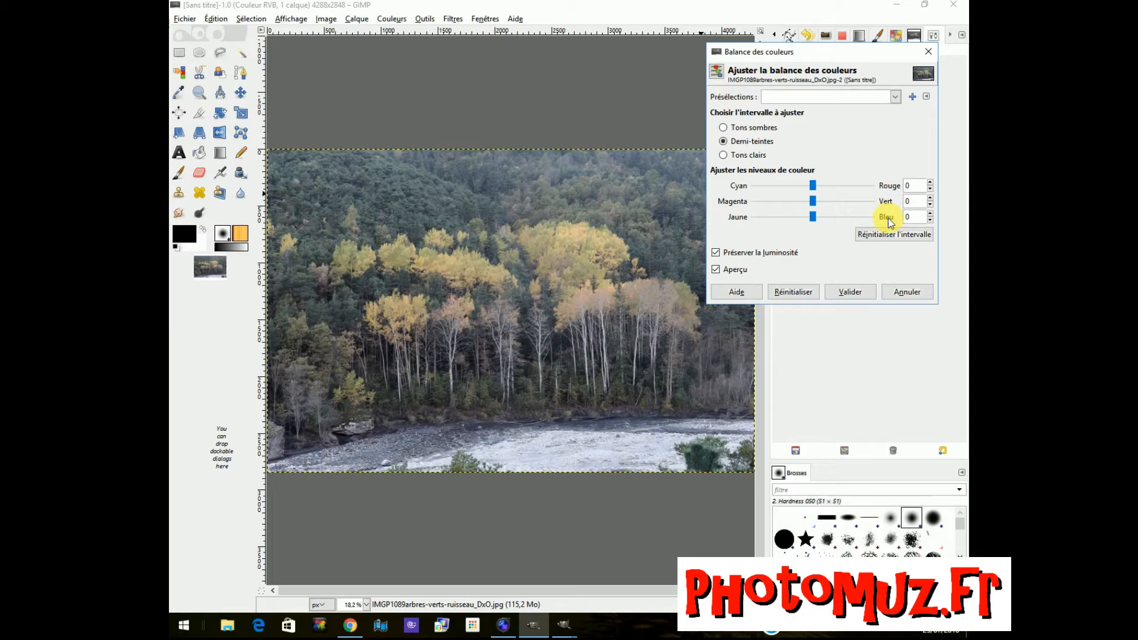
left_click(714, 254)
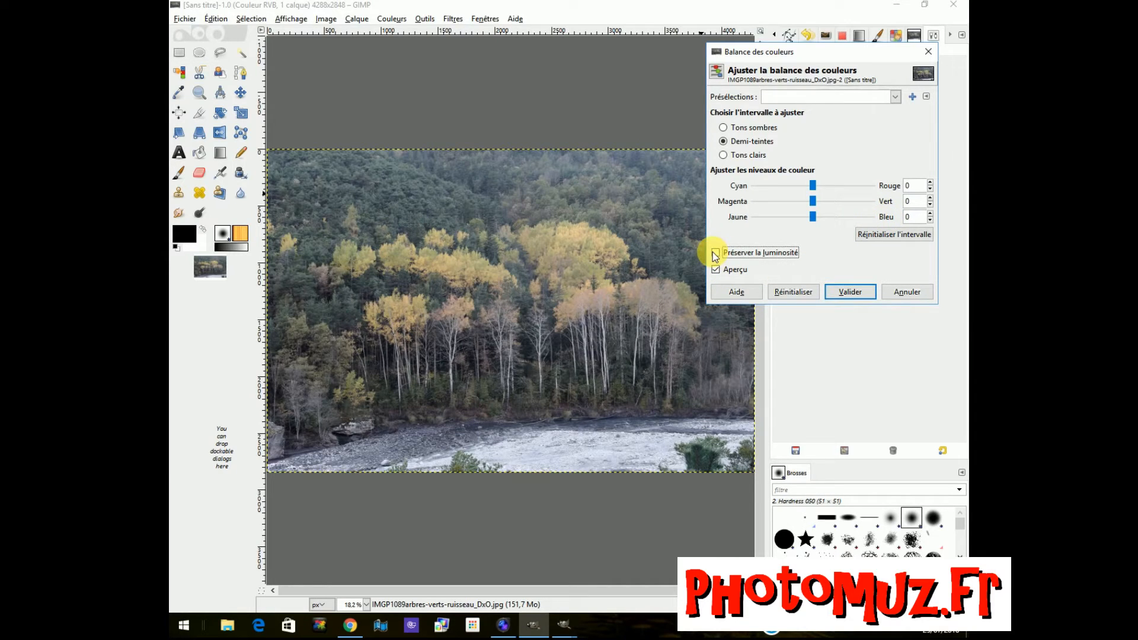
left_click(659, 171)
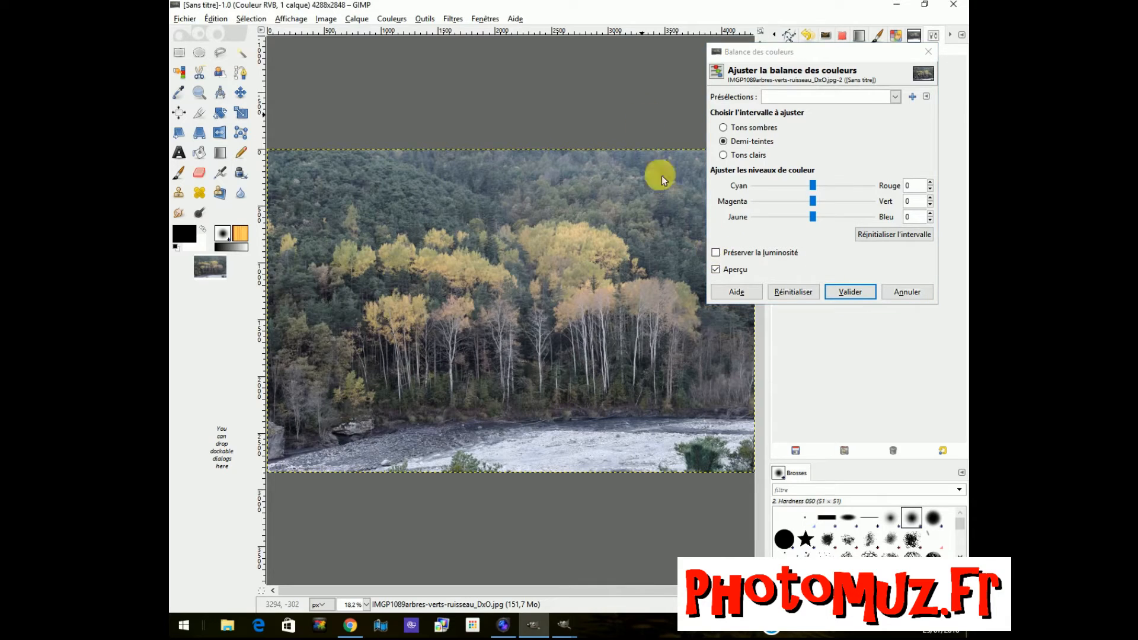
left_click(716, 254)
left_click(716, 254)
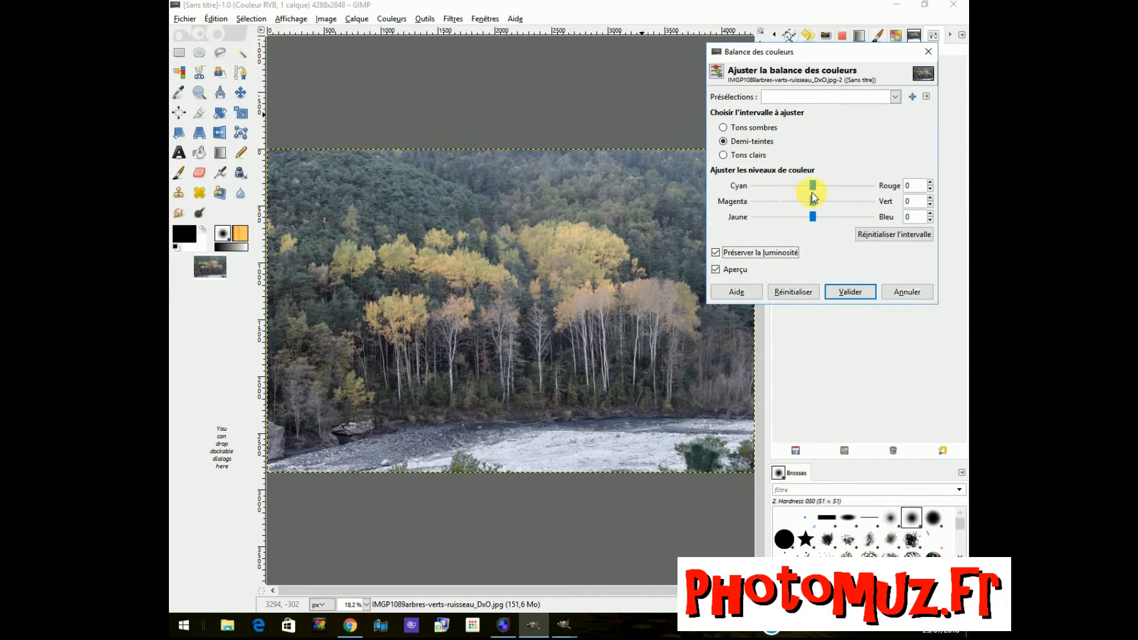
- Give the midtones (Demi-teintes) an autumn tint with Rouge 34, Vert 7 and Bleu -16
left_click_drag(815, 217, 825, 220)
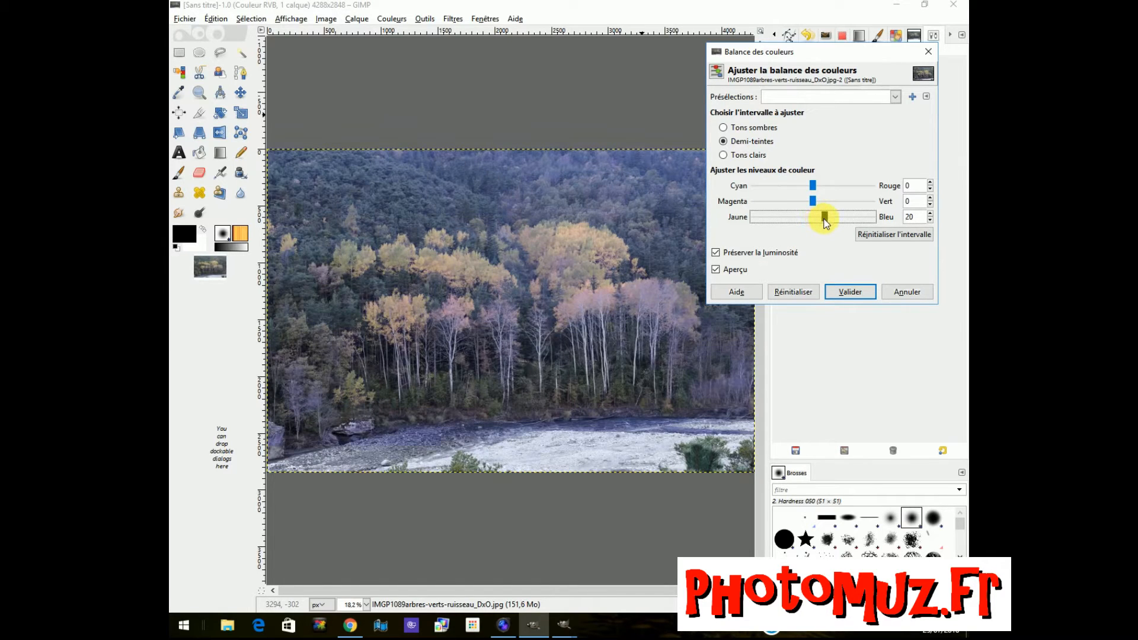
left_click_drag(825, 220, 804, 218)
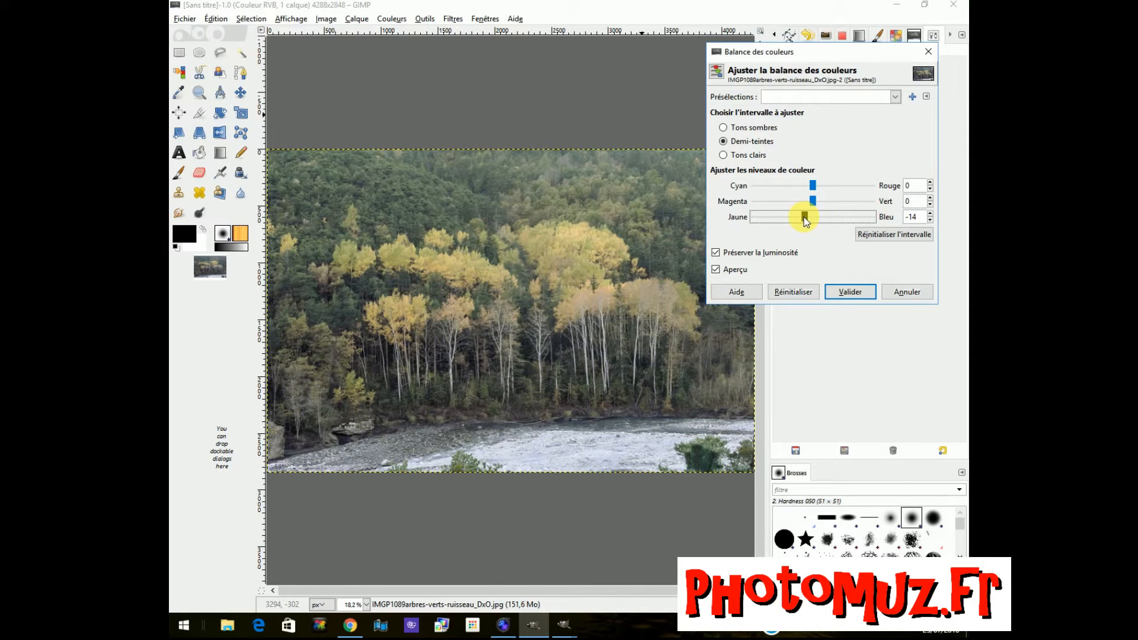
left_click_drag(805, 221, 816, 200)
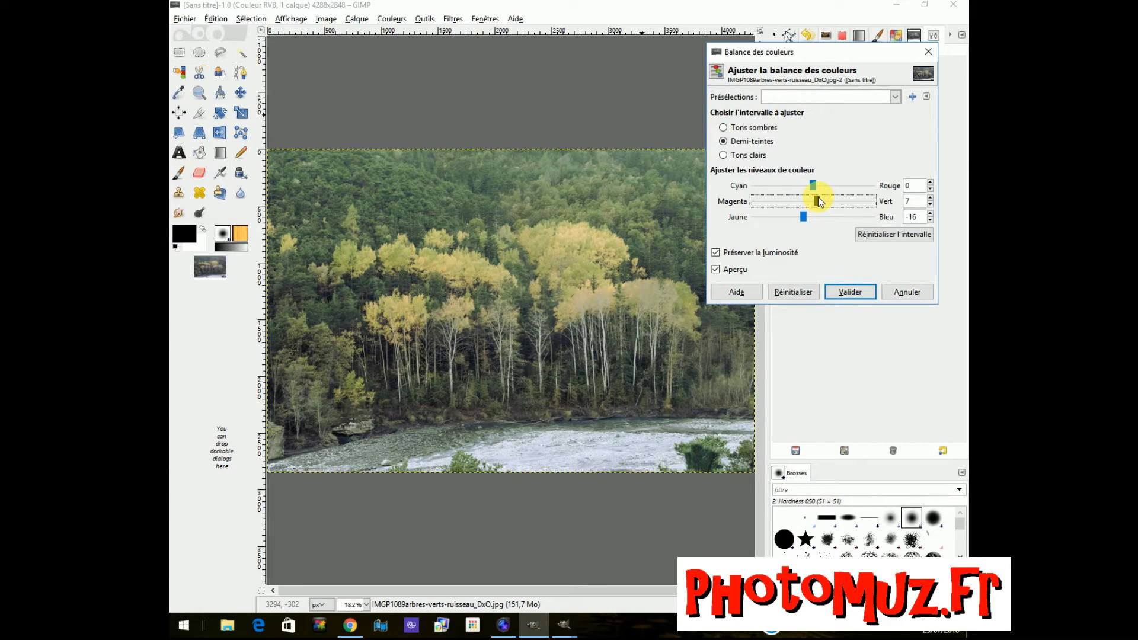
left_click_drag(815, 186, 835, 185)
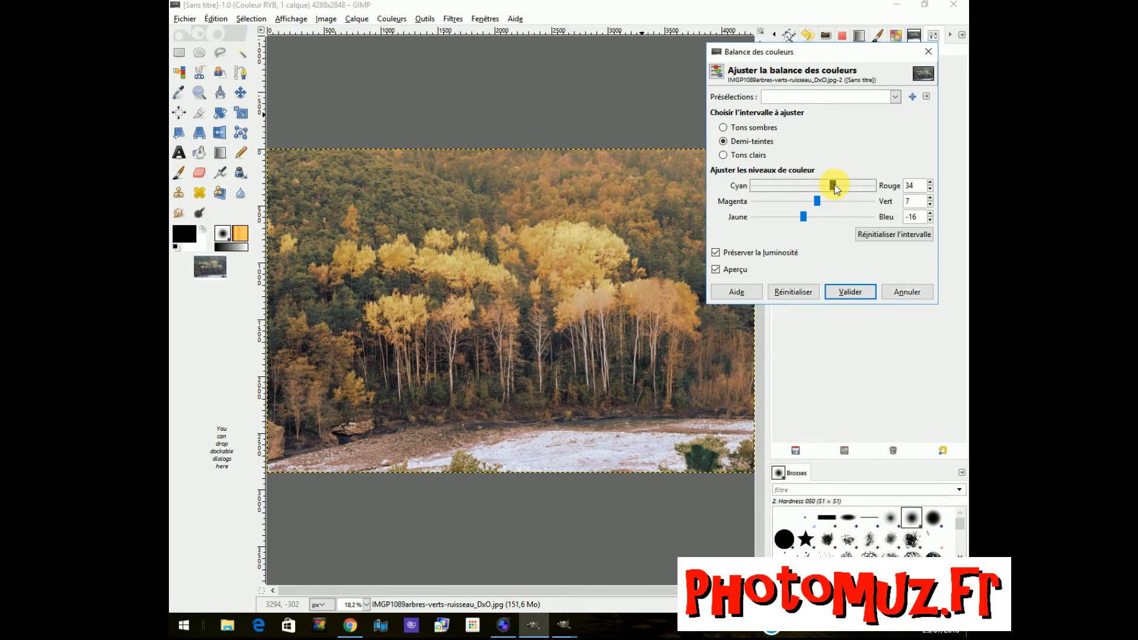
left_click_drag(835, 188, 835, 188)
- Save the current color balance settings as a preset named "automne" and check the list of saved presets
left_click(913, 97)
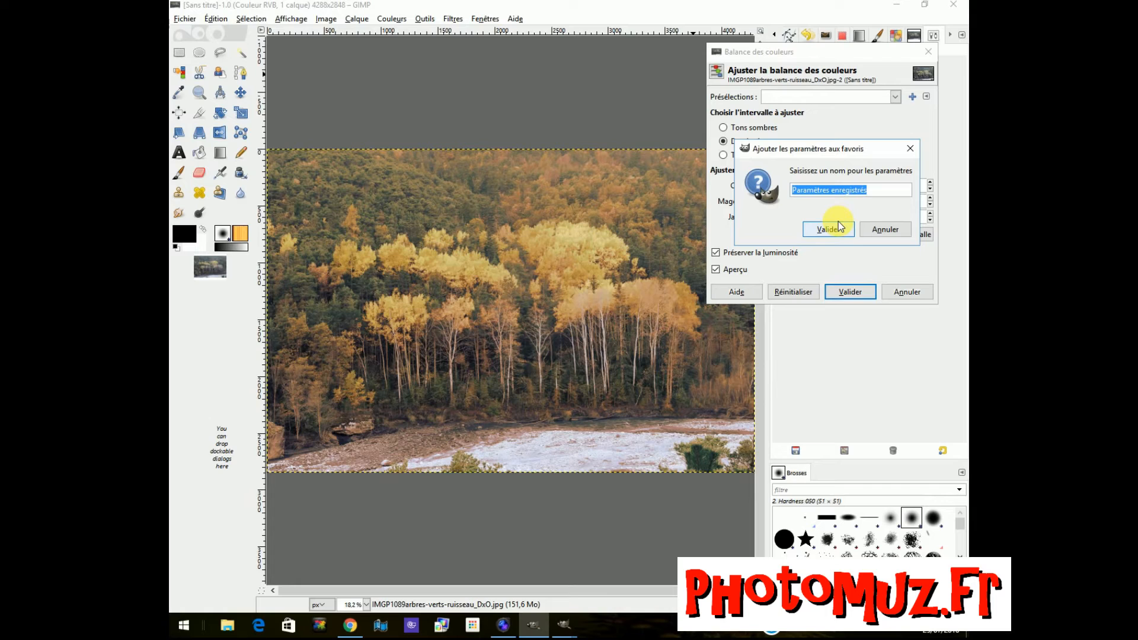
type("au")
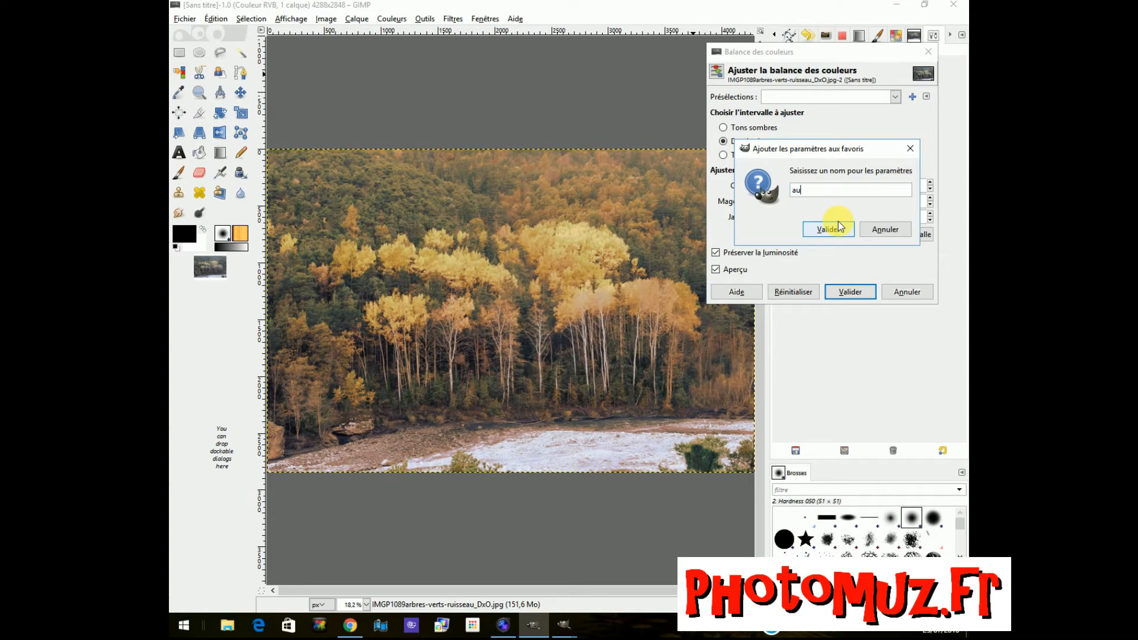
type("tomne")
left_click(830, 229)
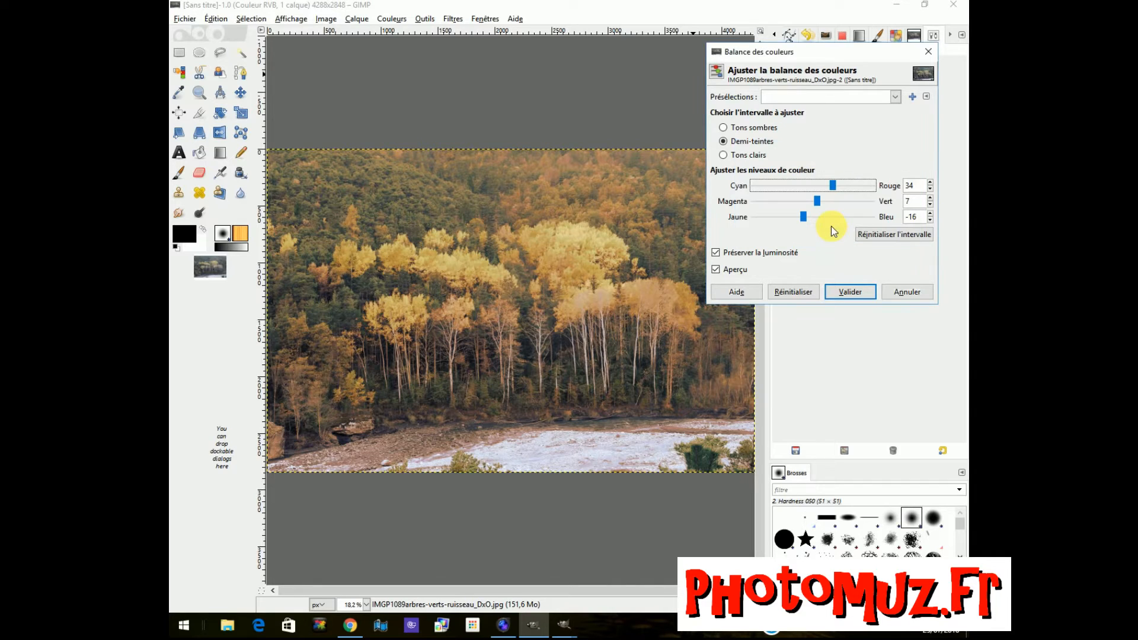
left_click(896, 99)
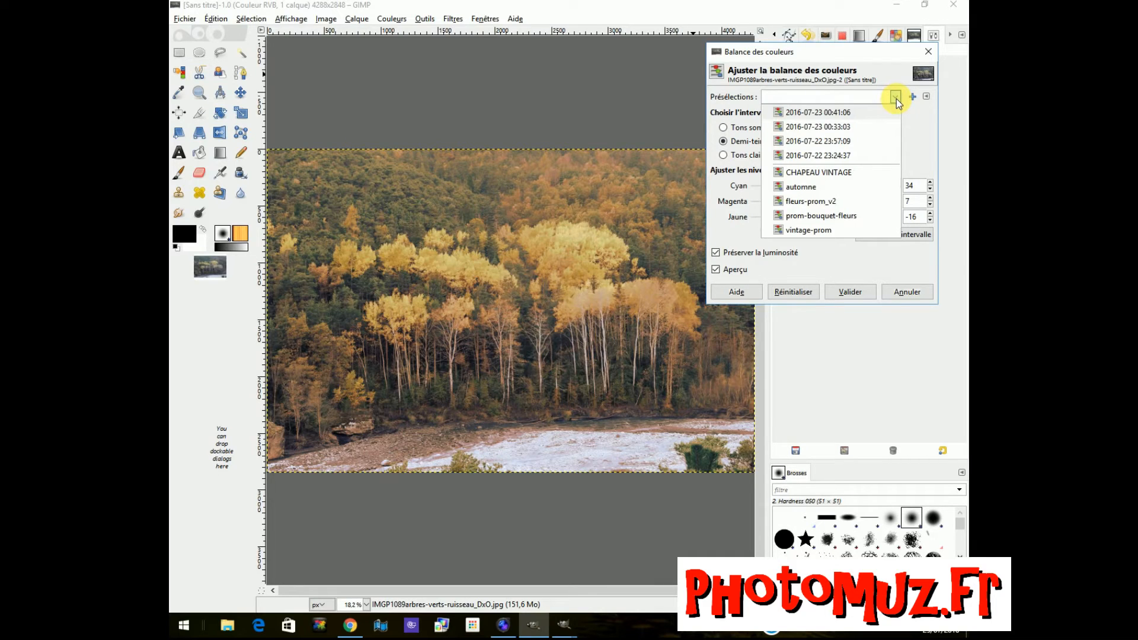
left_click(897, 98)
left_click(895, 99)
left_click(895, 98)
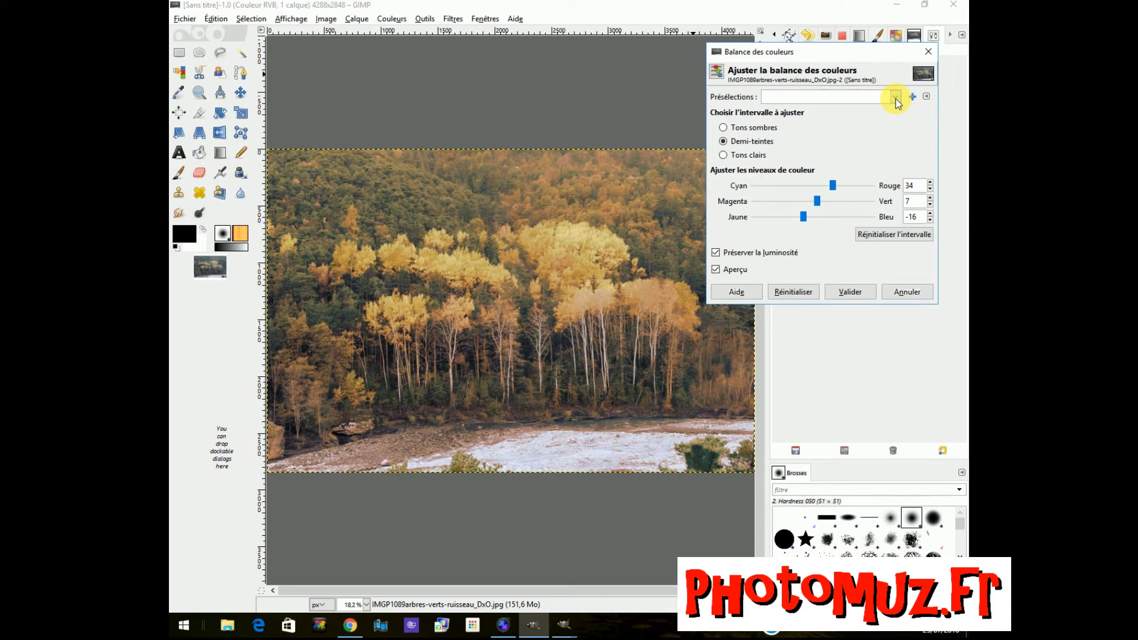
left_click(602, 117)
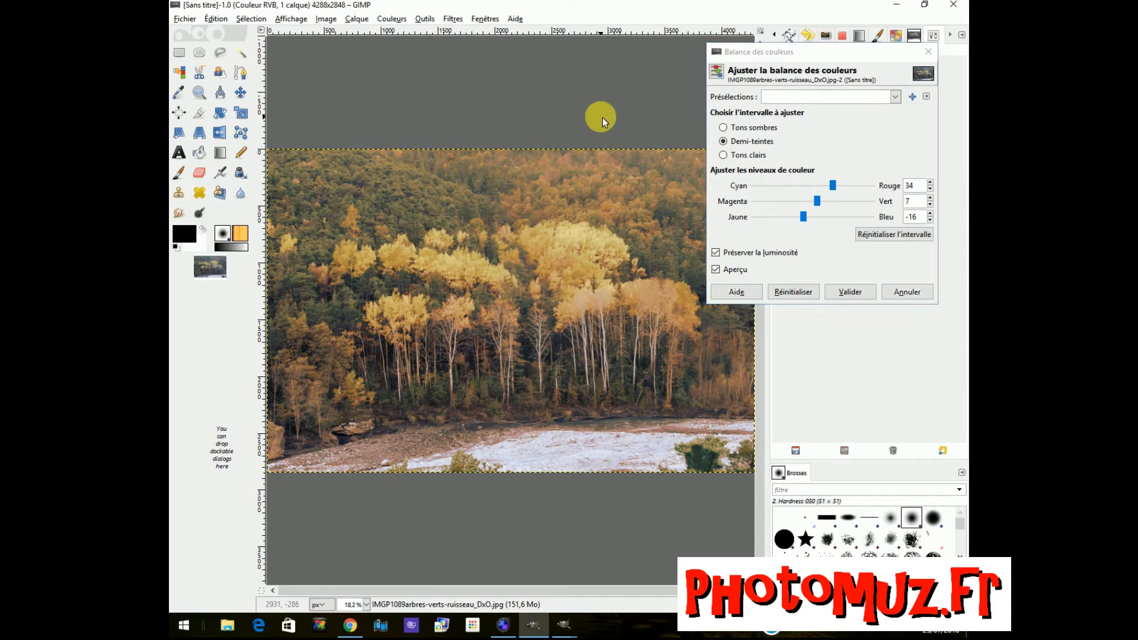
- Warm the highlights (Tons clairs) by setting Bleu to -40 and Vert to 15 and shifting cyan toward red
left_click(723, 155)
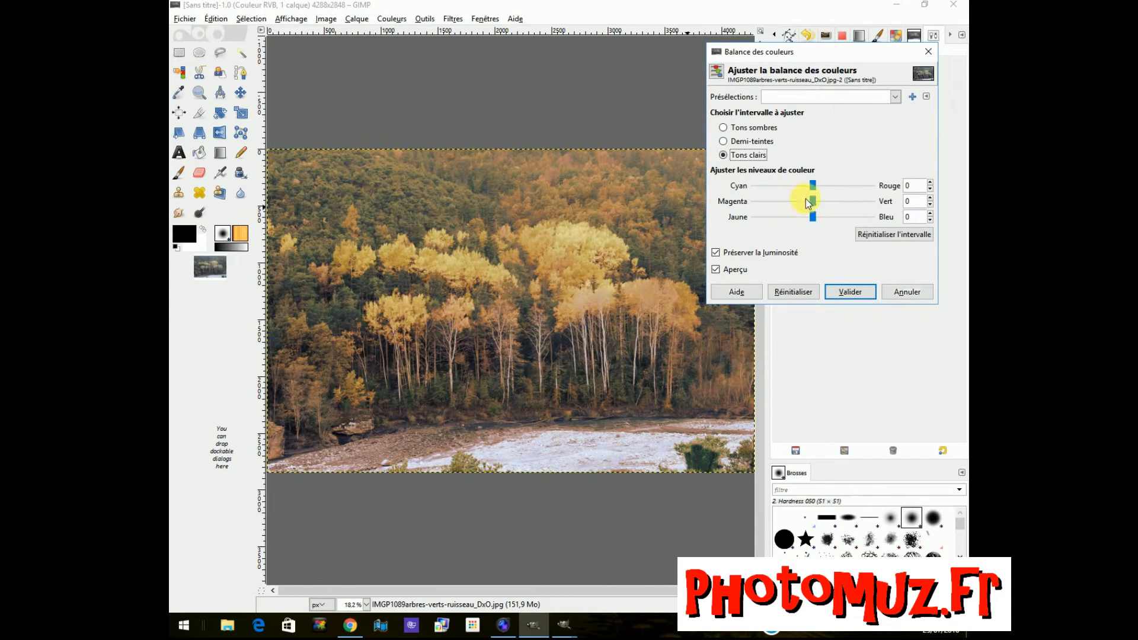
left_click_drag(817, 219, 791, 219)
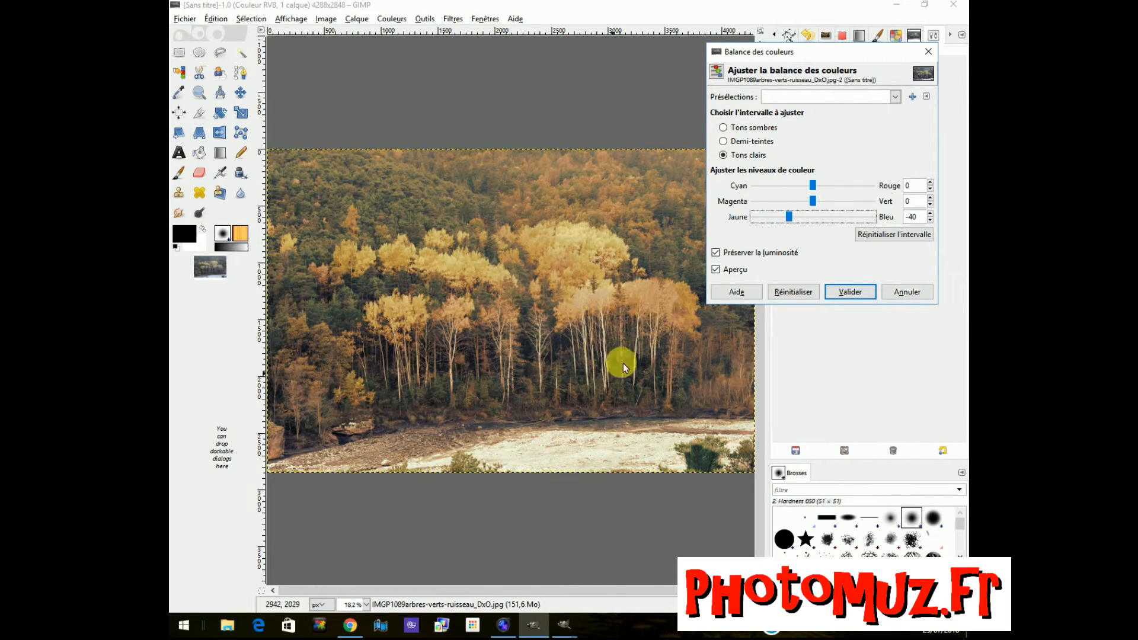
left_click(813, 202)
mouse_move(813, 201)
left_mouse_down()
mouse_move(824, 205)
mouse_move(816, 186)
mouse_move(804, 188)
mouse_move(816, 189)
left_mouse_up()
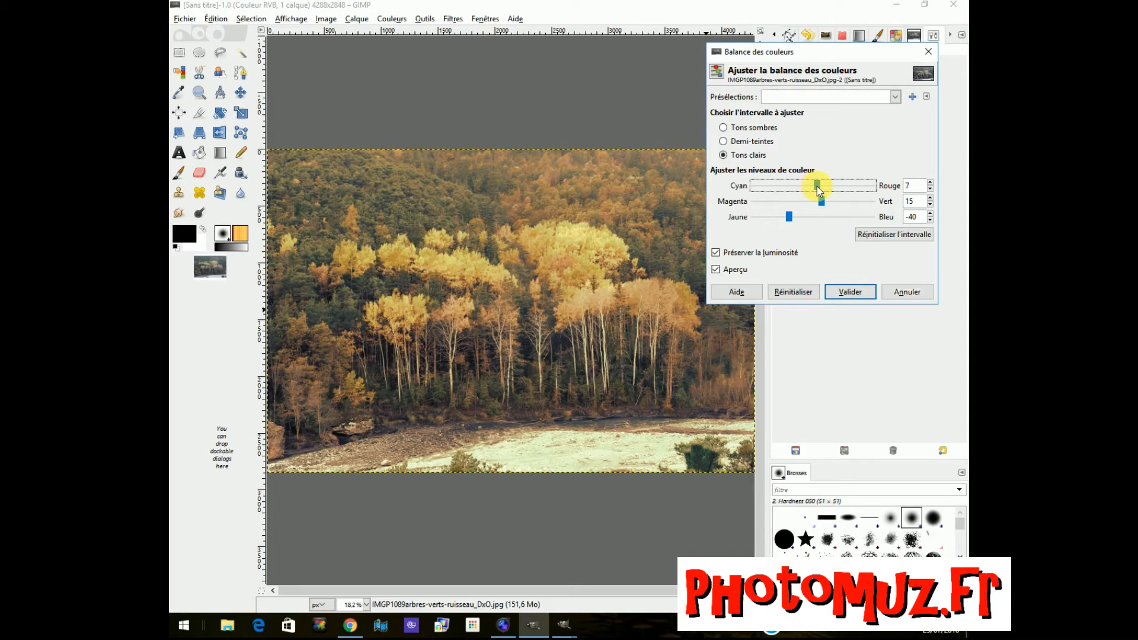
- Adjust the shadows (Tons sombres) to Rouge 13, Vert 10 and Bleu 10
left_click(723, 127)
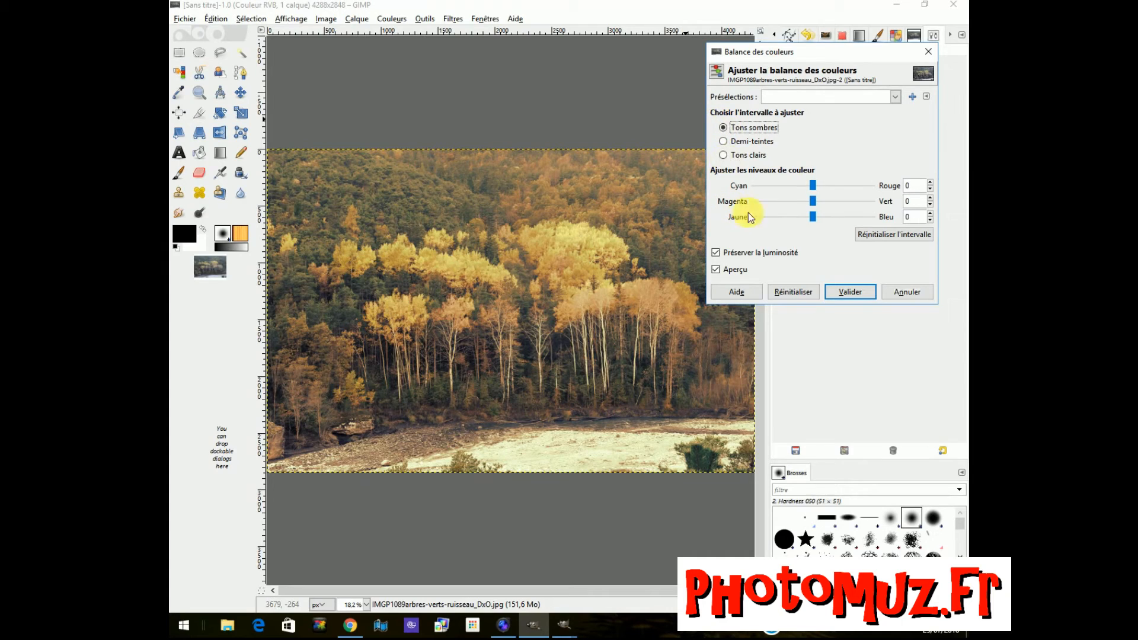
left_click_drag(814, 217, 820, 216)
mouse_move(826, 219)
left_mouse_down()
mouse_move(792, 215)
mouse_move(824, 218)
mouse_move(810, 201)
mouse_move(815, 186)
mouse_move(820, 203)
left_mouse_up()
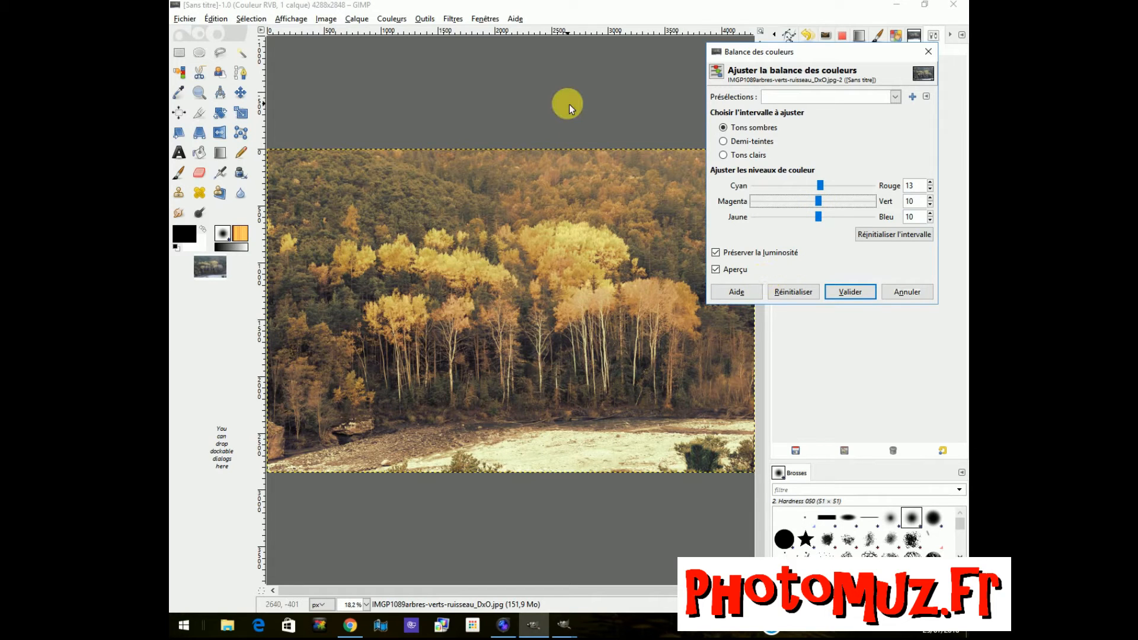
- Cancel the color balance adjustment without saving another preset, and dismiss the notification
left_click(913, 96)
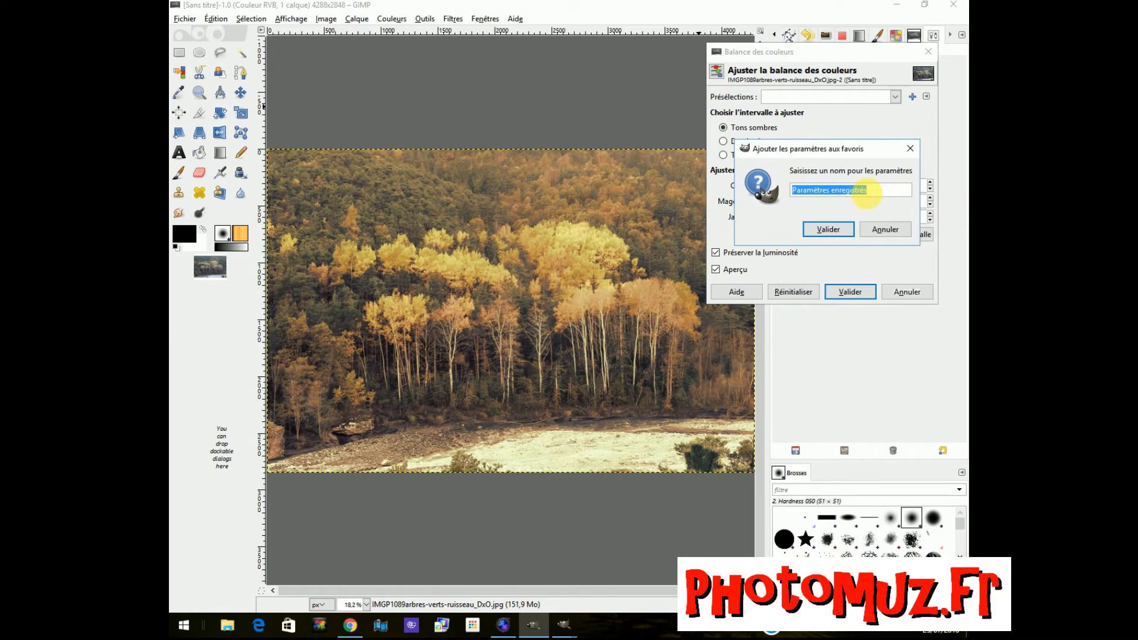
left_click(876, 230)
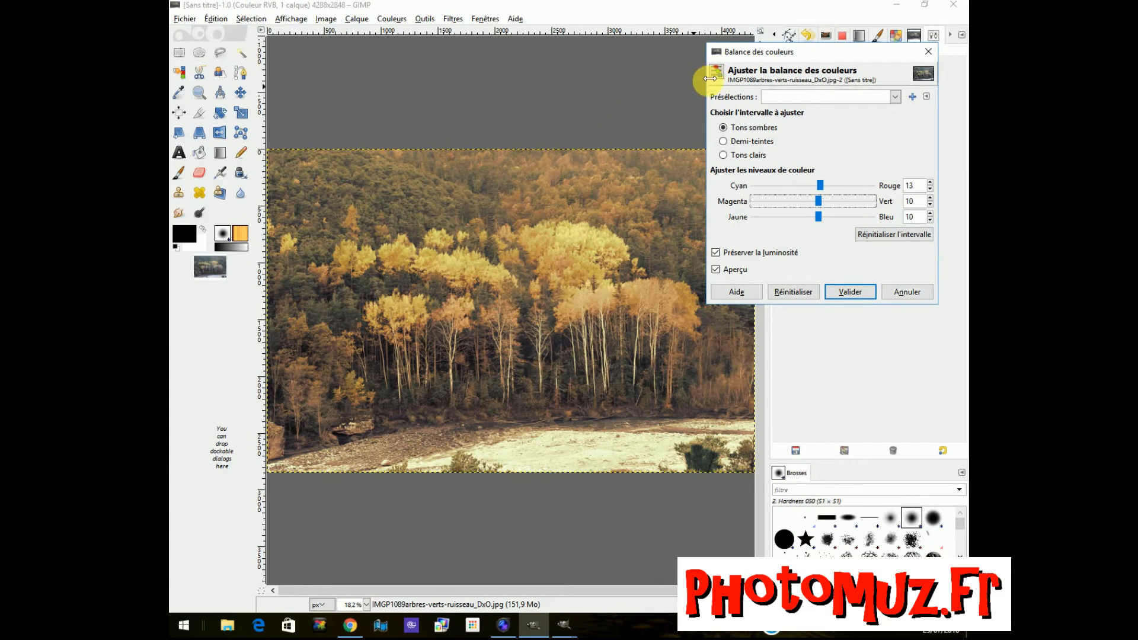
left_click(918, 293)
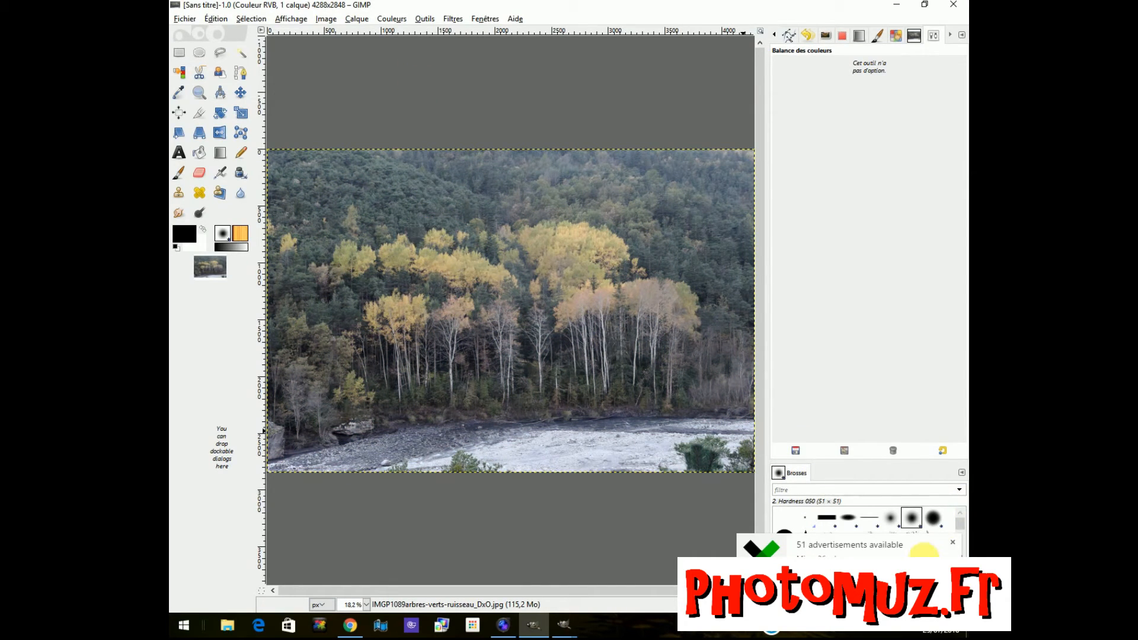
left_click(952, 545)
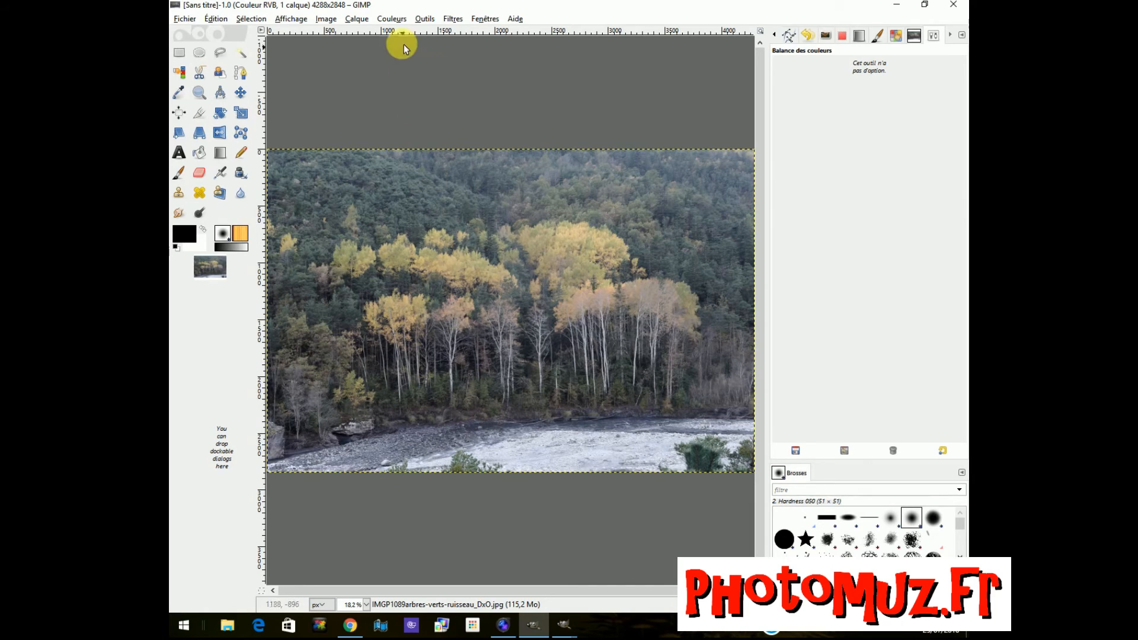
- Open Curves and shape an S-curve on the Valeur channel with raised highlights, a midpoint and a shadow point at about 59, 30
left_click(394, 18)
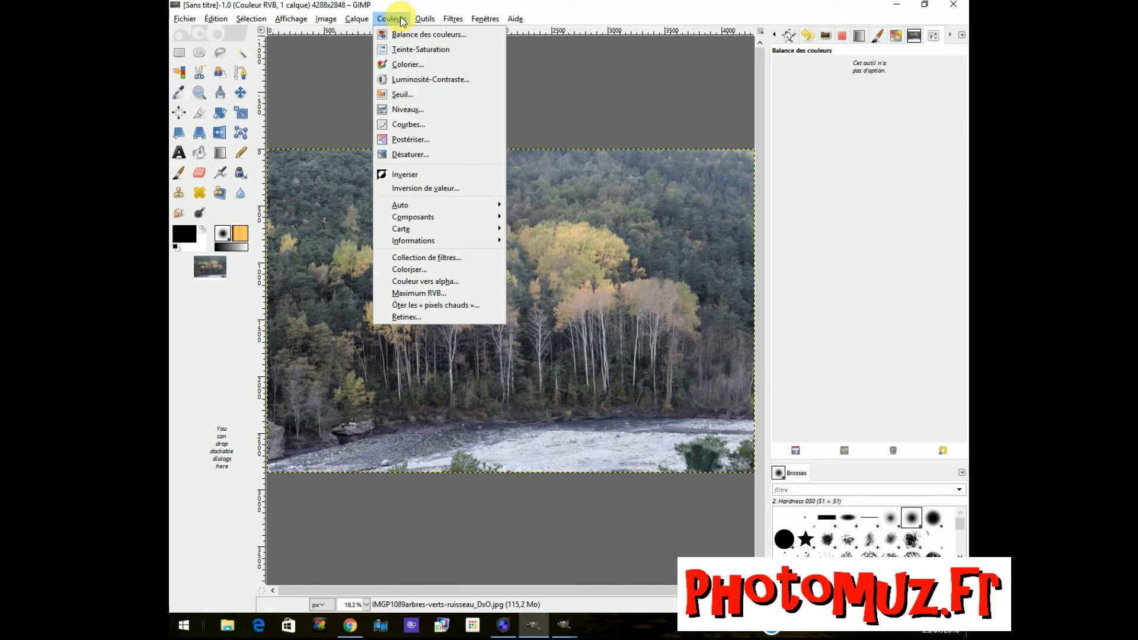
left_click(405, 125)
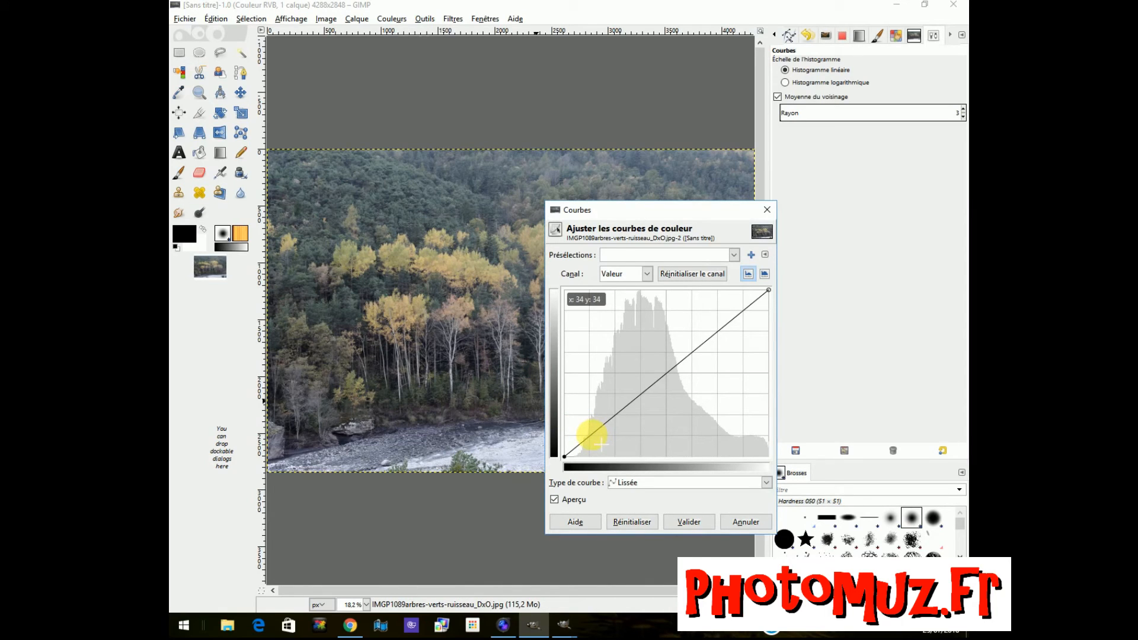
left_click(730, 308)
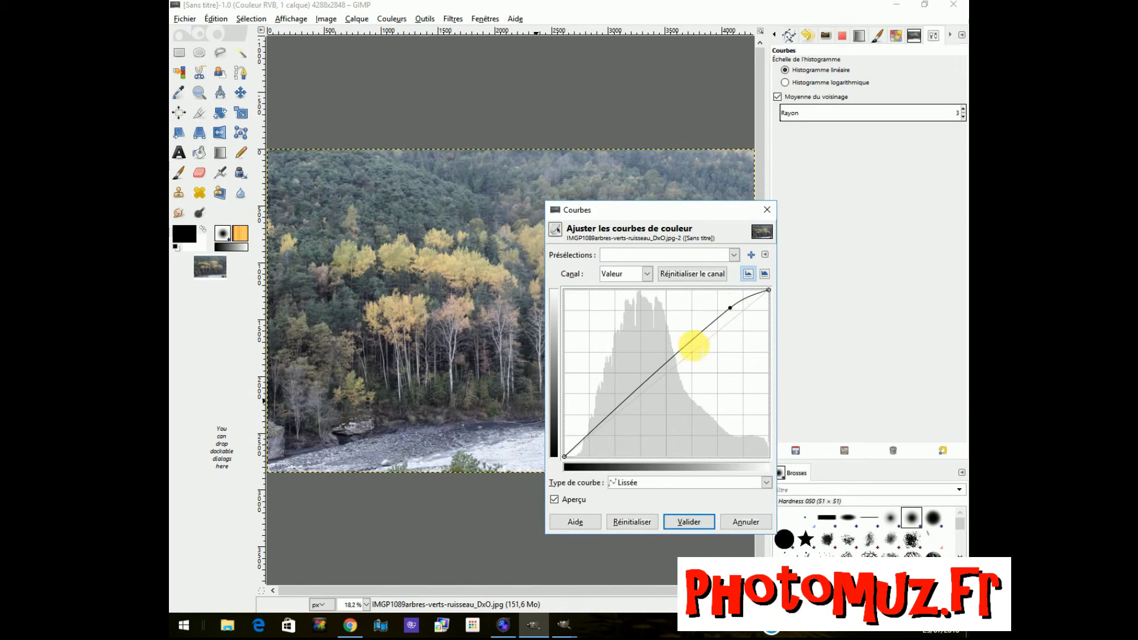
left_click(663, 372)
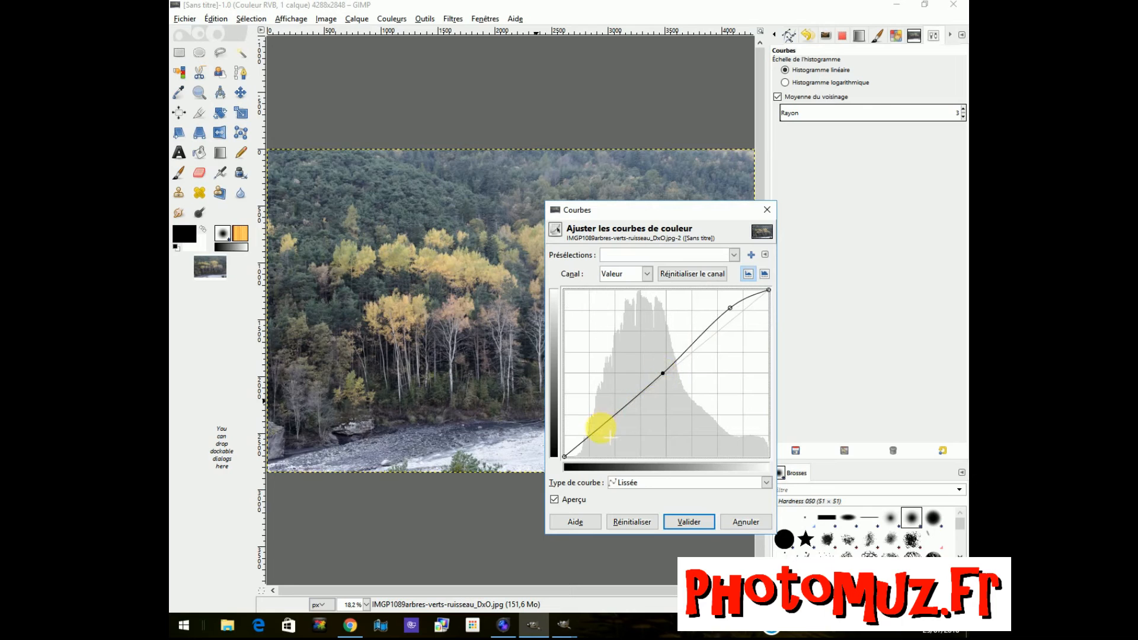
left_click_drag(600, 428, 613, 437)
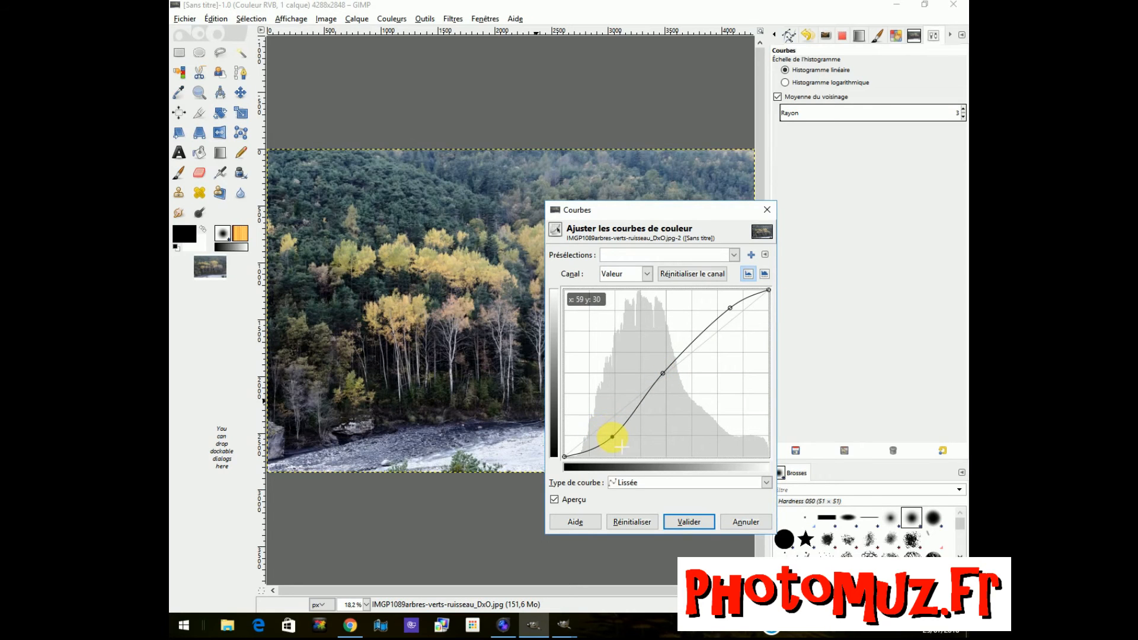
left_click_drag(678, 212, 869, 163)
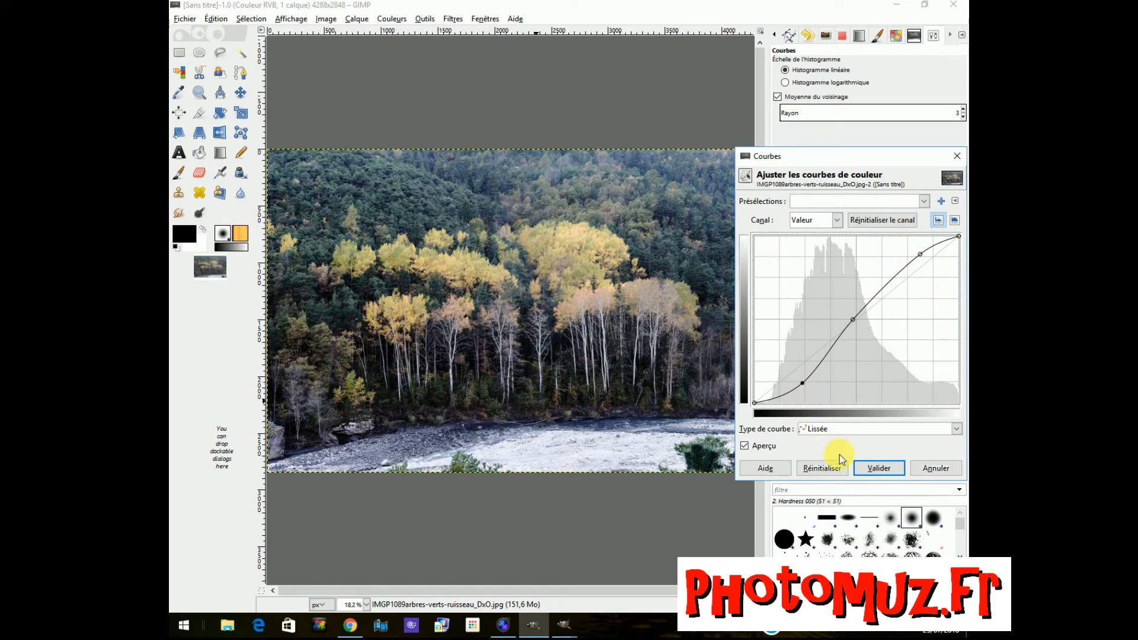
- Reset the curves adjustment to its straight line and check the curve presets
left_click(826, 468)
left_click(924, 202)
left_click(927, 204)
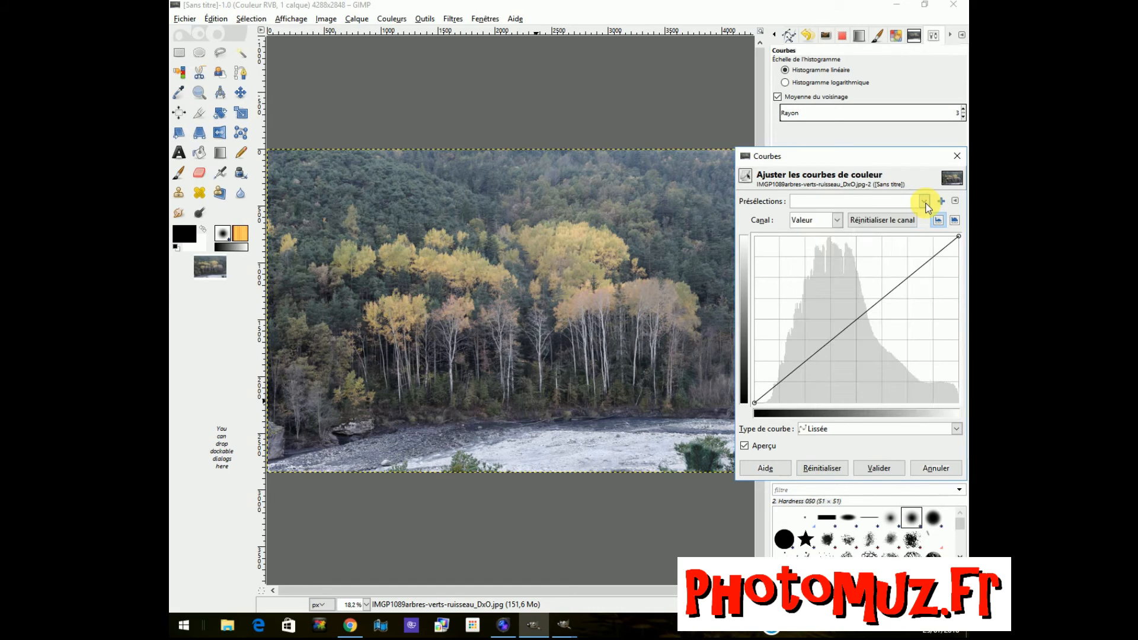
- Shape a gentle S-curve on the Rouge channel by raising the highlights, anchoring the midpoint and lowering the shadows
left_click(838, 220)
left_click(838, 220)
left_click(838, 220)
left_click(829, 254)
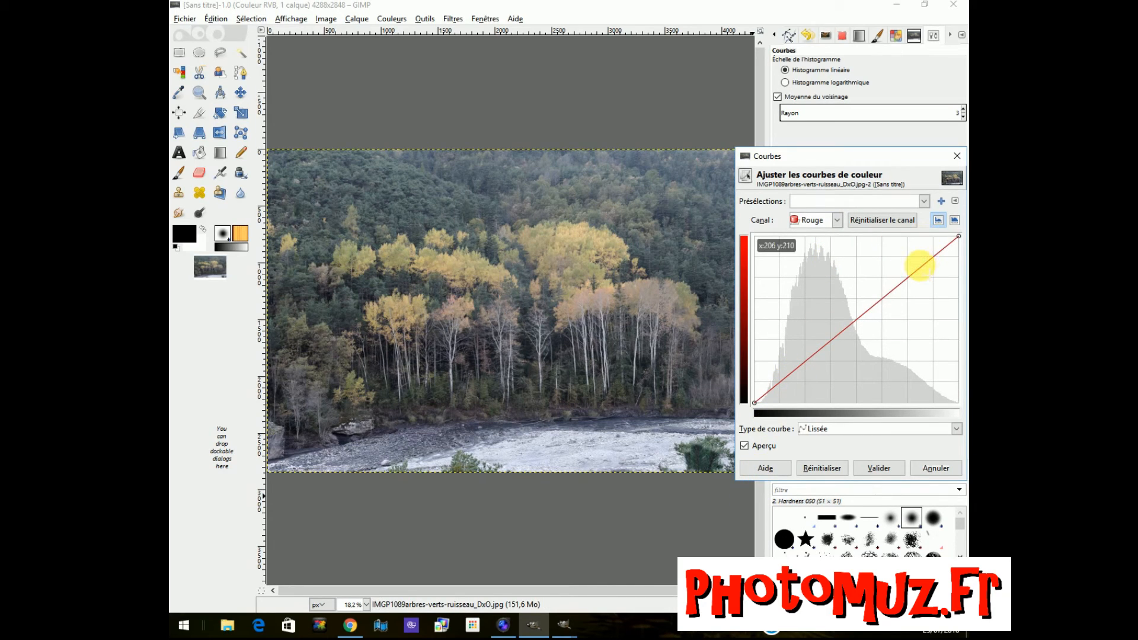
left_click_drag(919, 268, 912, 261)
left_click(852, 319)
left_click_drag(811, 358, 811, 370)
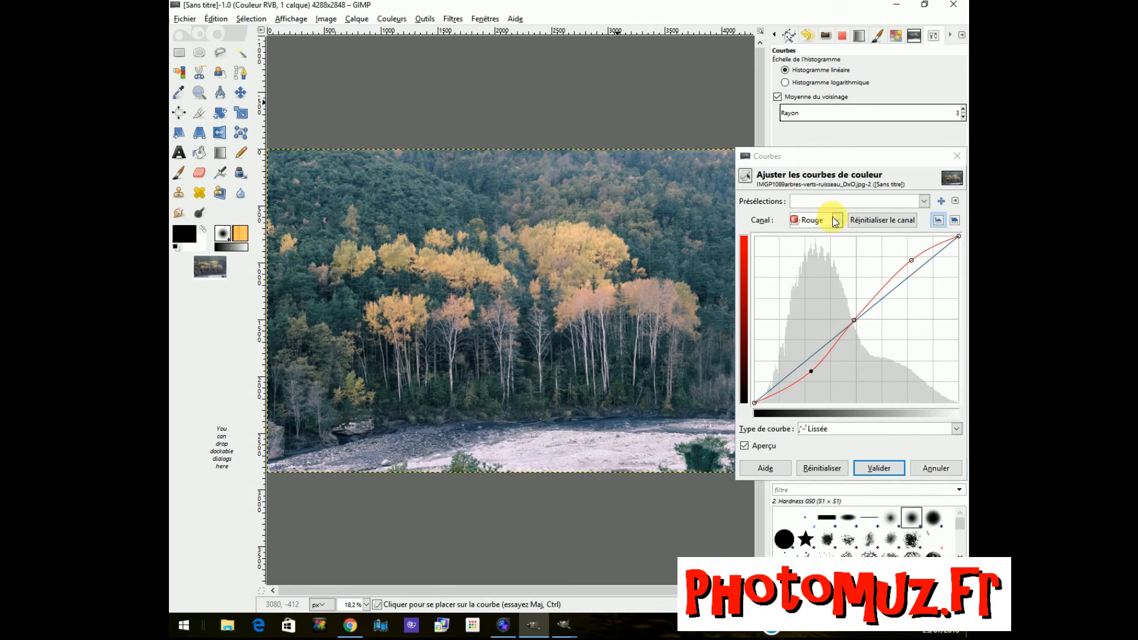
- Shape an S-curve on the Vert channel matching the red curve, with an anchored midpoint, lowered shadows and raised highlights
left_click(837, 221)
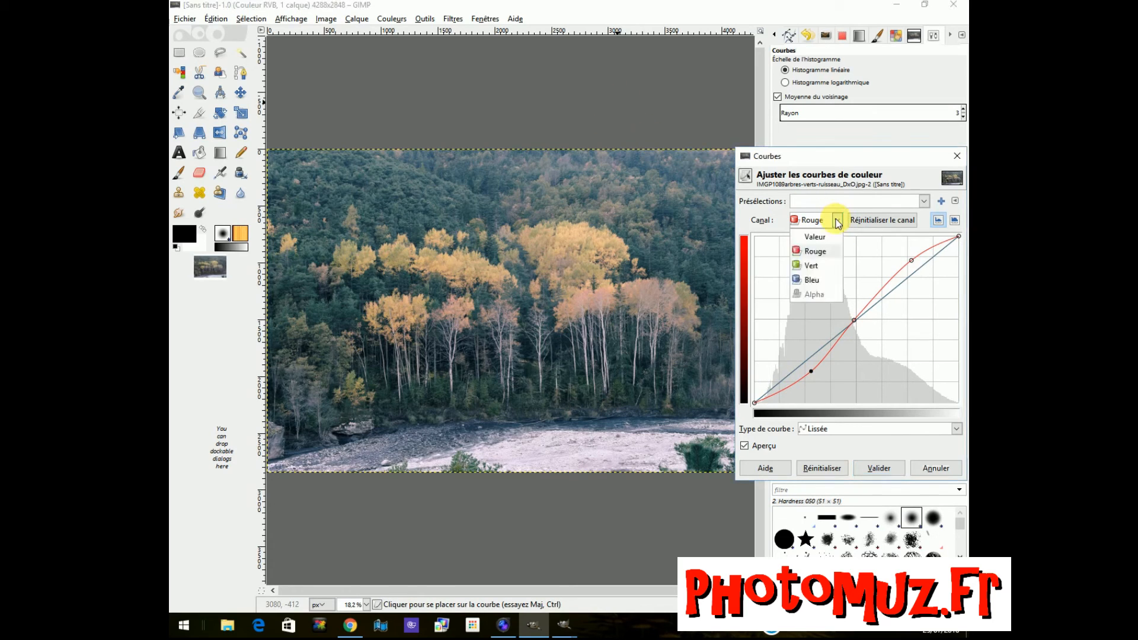
left_click(817, 267)
left_click(817, 267)
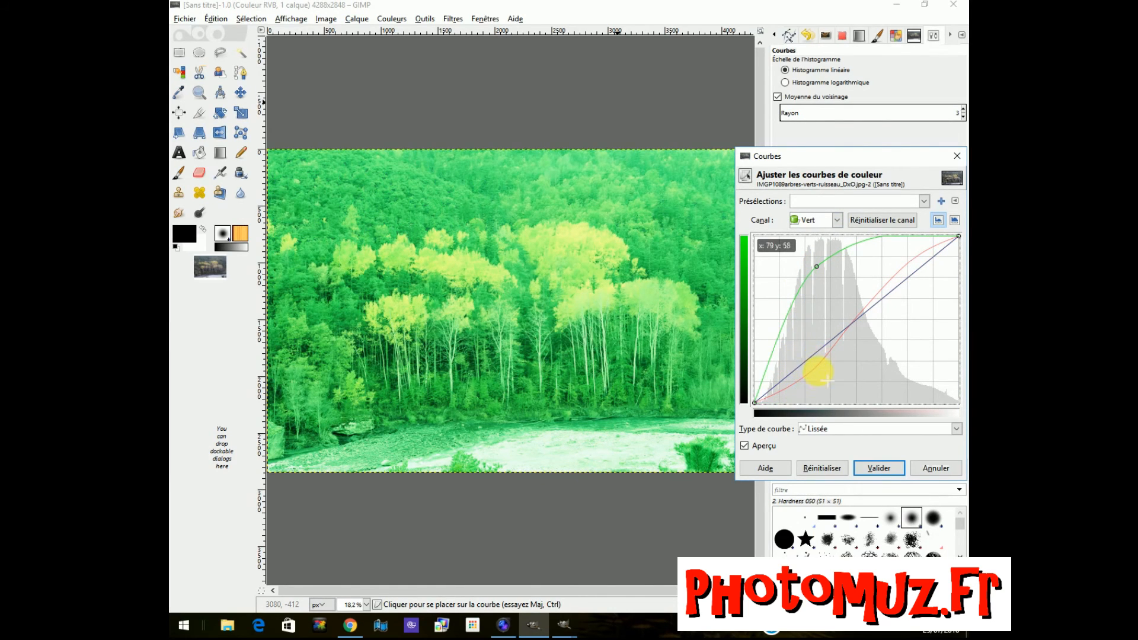
left_click_drag(817, 267, 853, 323)
left_click(807, 359)
left_click_drag(807, 360, 813, 371)
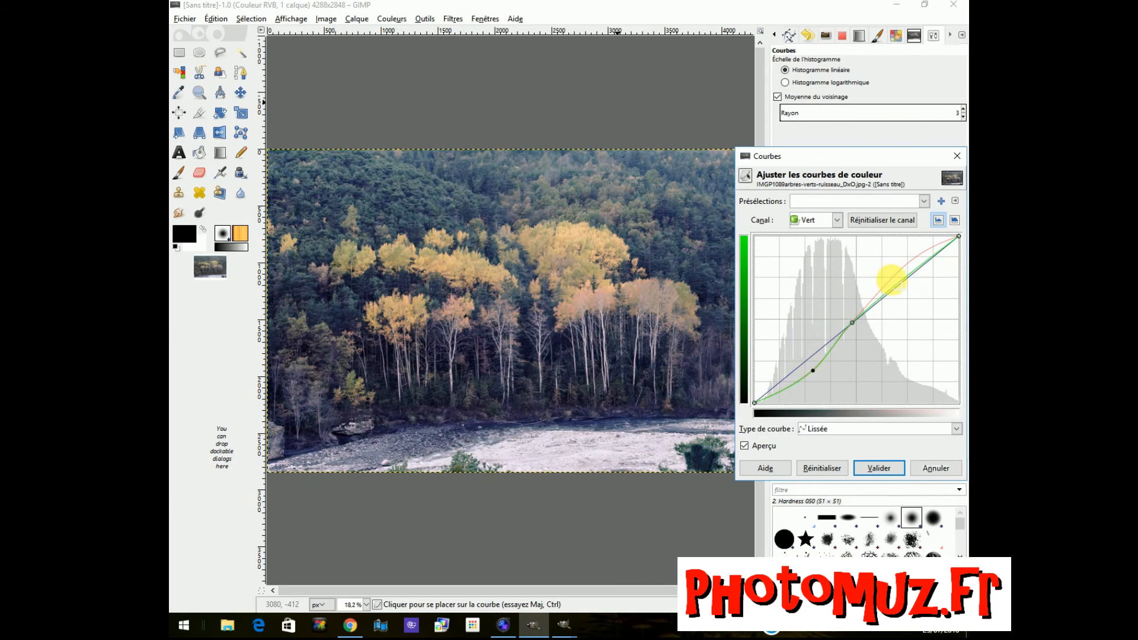
left_click_drag(901, 268, 904, 266)
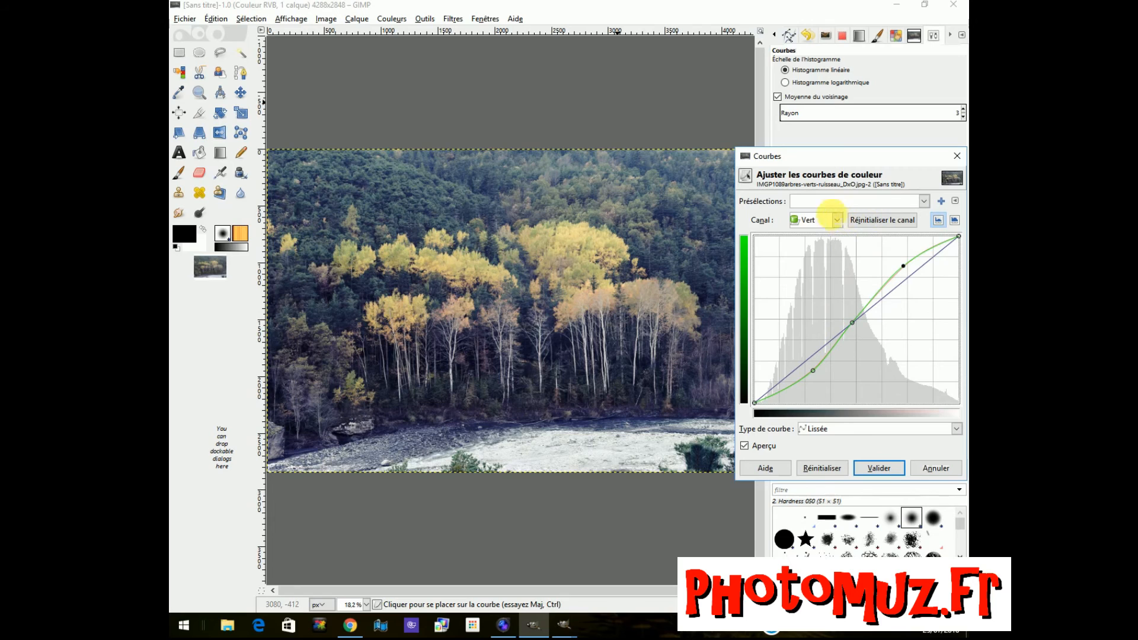
left_click(673, 127)
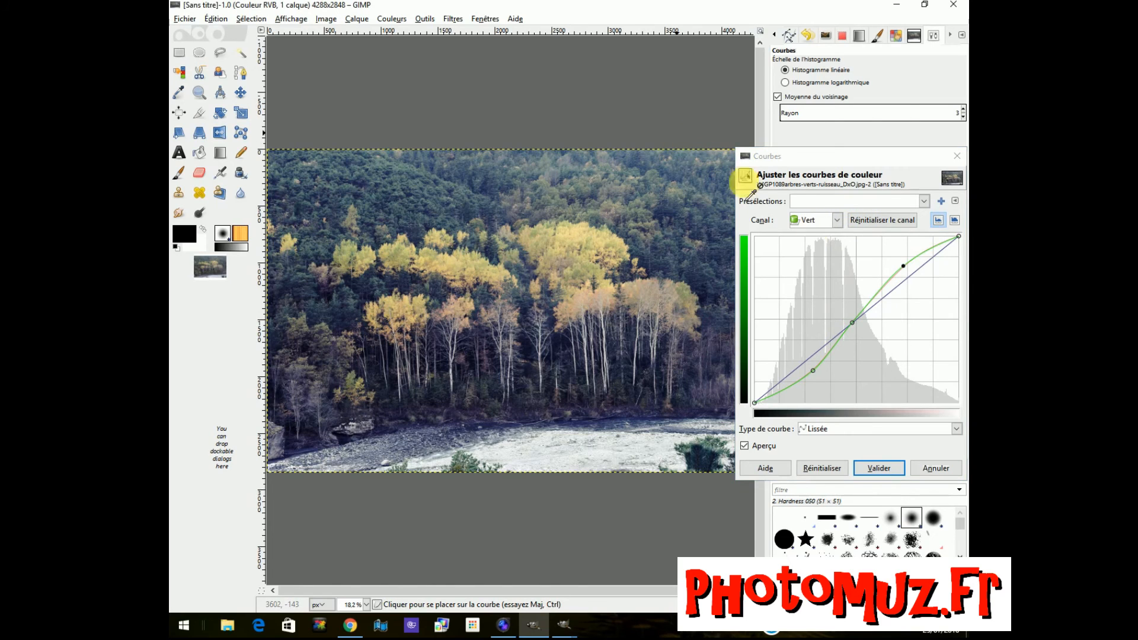
- Shape an inverted S-curve on the Bleu channel by raising the shadows, anchoring the midpoint and lowering the highlights
left_click(837, 220)
left_click(837, 219)
left_click(837, 221)
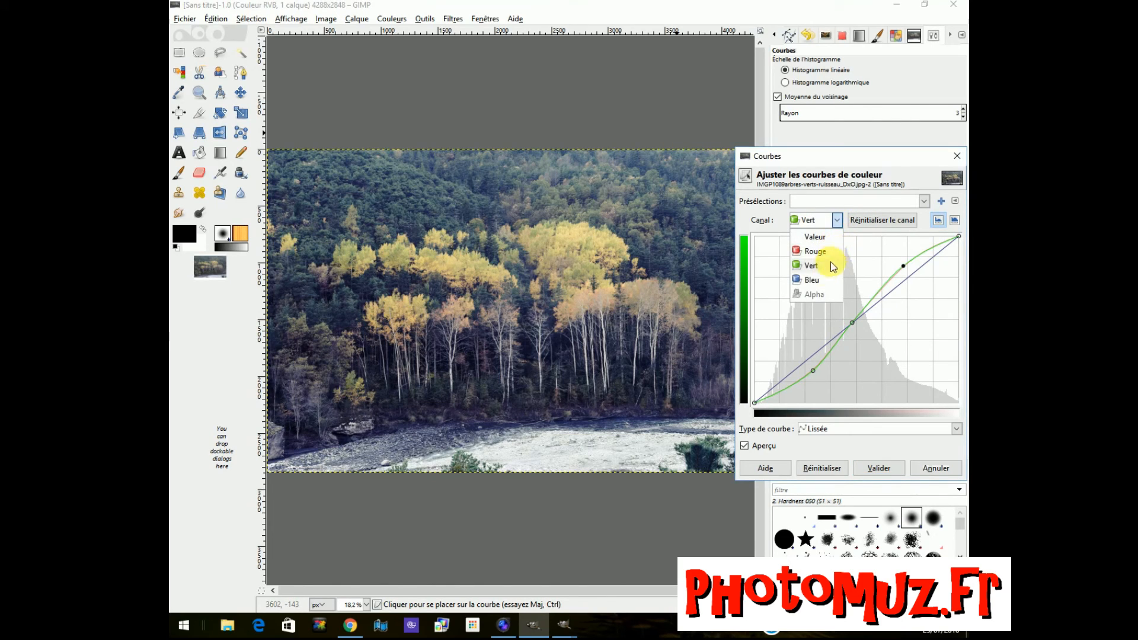
left_click(805, 283)
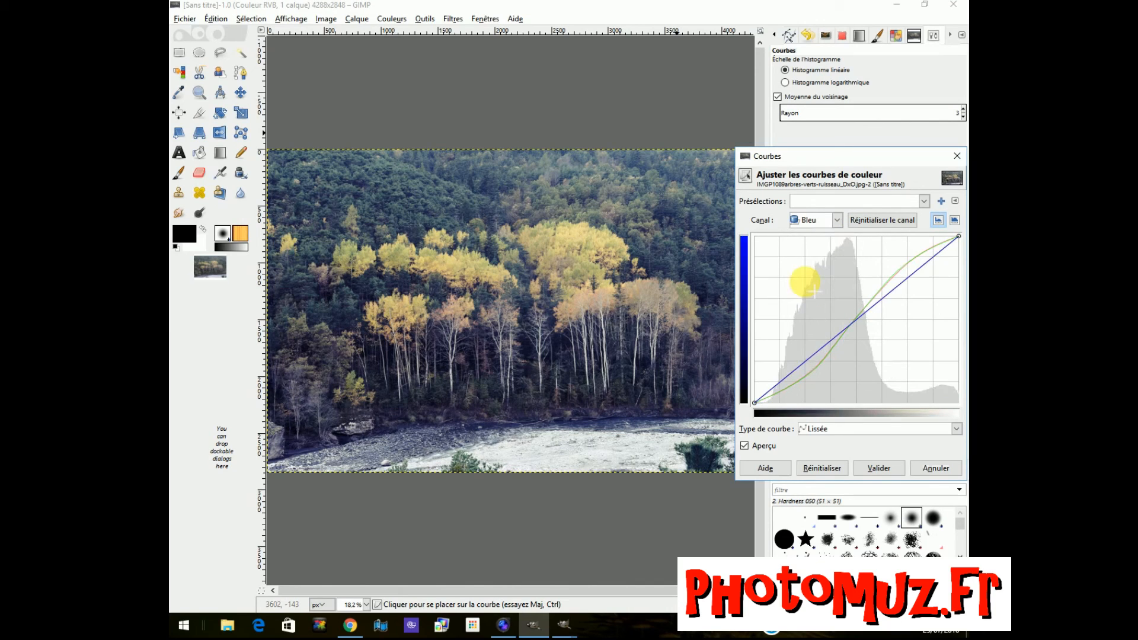
left_click_drag(816, 371, 797, 353)
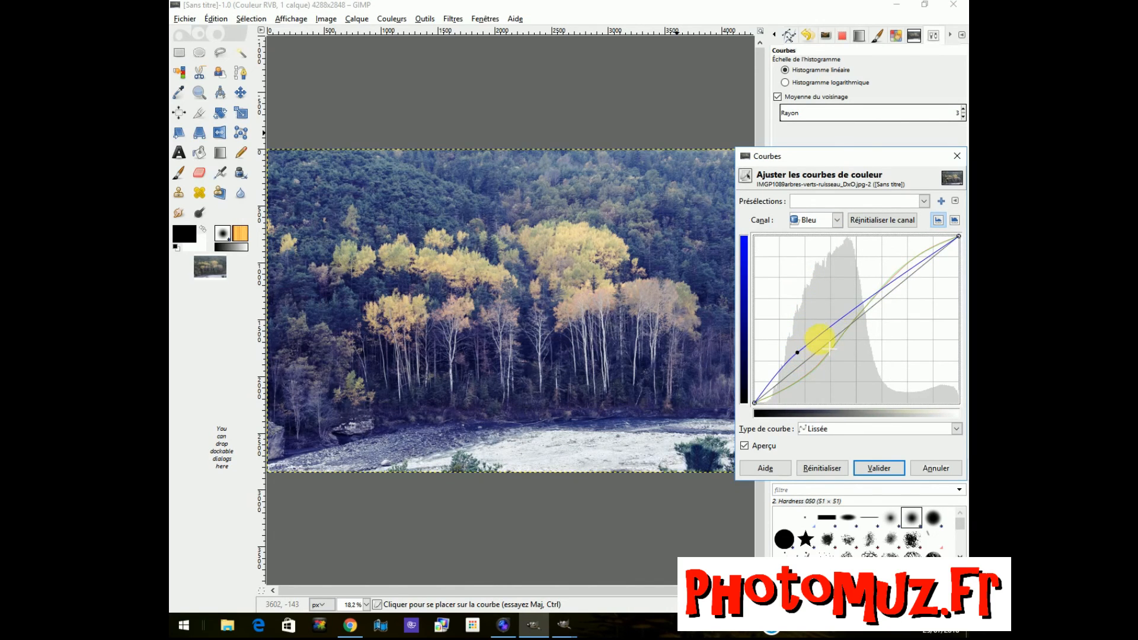
left_click(853, 322)
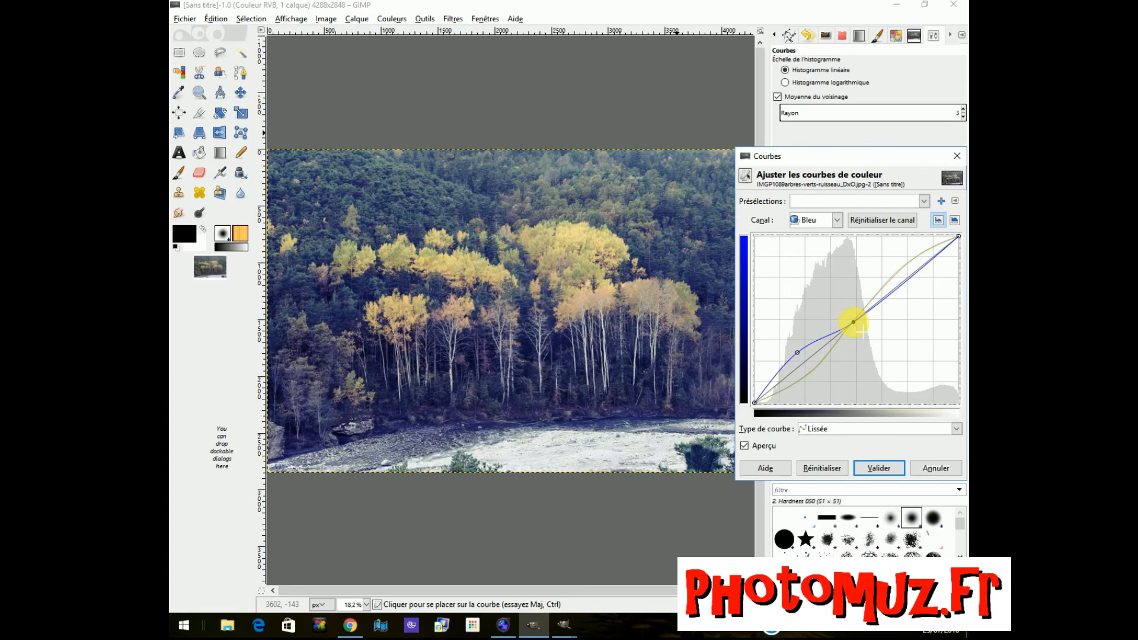
left_click_drag(918, 272, 925, 277)
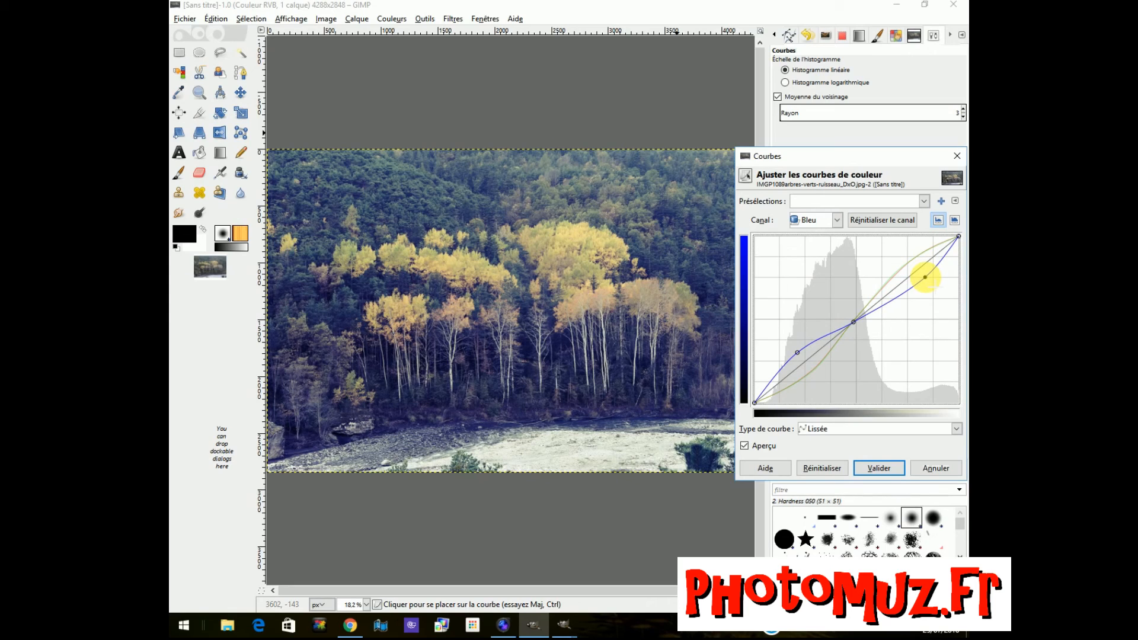